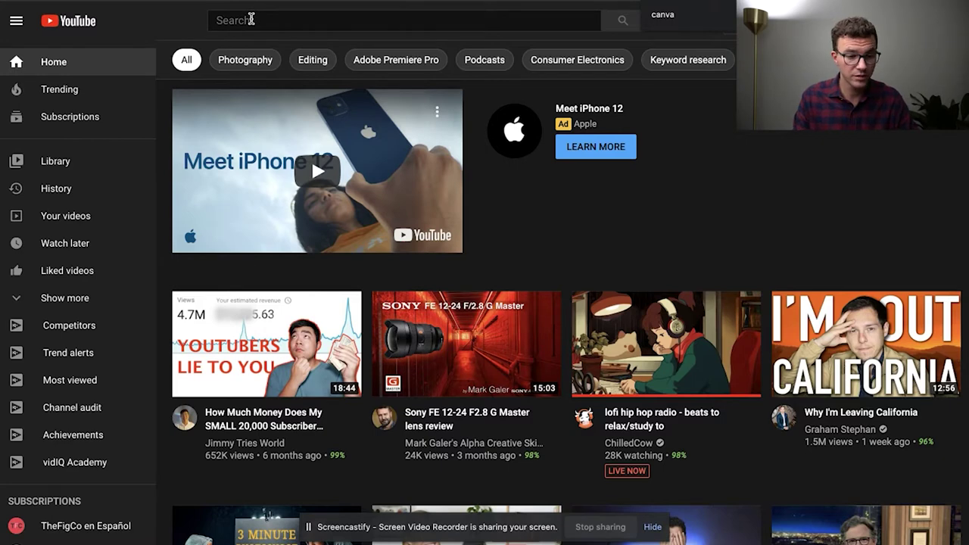
- Search YouTube for "canva"
{"action": "left_click", "coordinate": [251, 20]}
{"action": "type", "text": "canva"}
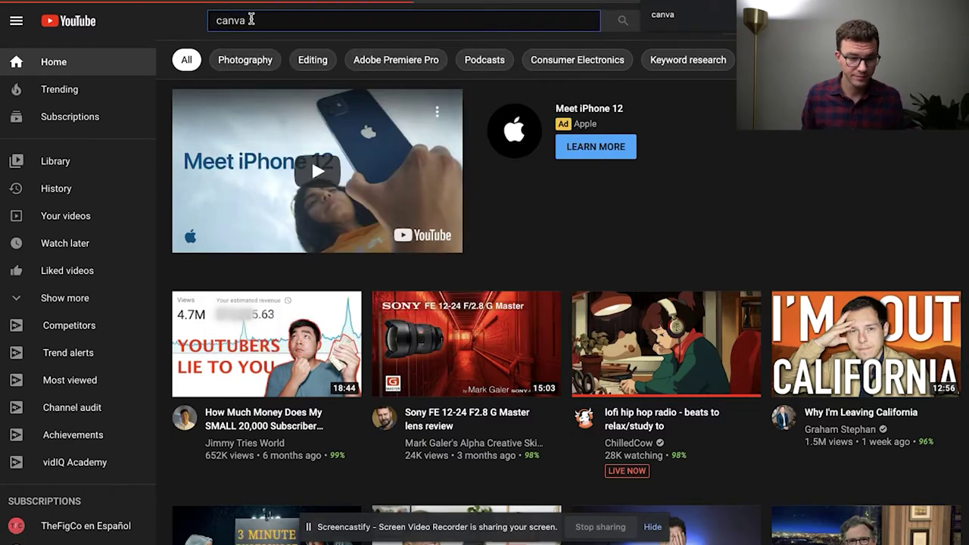
{"action": "key", "text": "Return"}
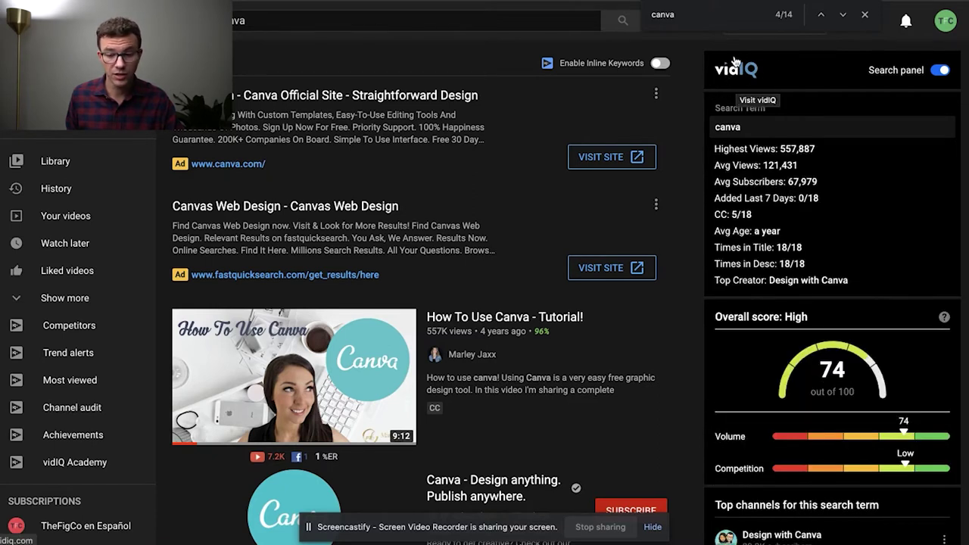
- Examine the "canva" search results and their vidIQ keyword statistics, including the "How To Use Canva - Tutorial!" video
{"action": "scroll", "coordinate": [765, 384], "scroll_direction": "down", "scroll_amount": 1}
{"action": "scroll", "coordinate": [764, 384], "scroll_direction": "down", "scroll_amount": 1}
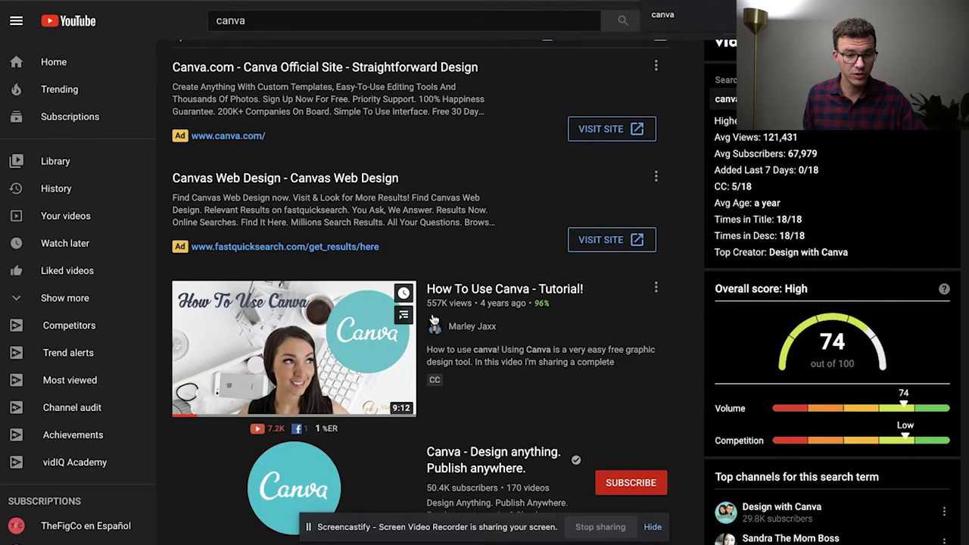
{"action": "mouse_move", "coordinate": [564, 293]}
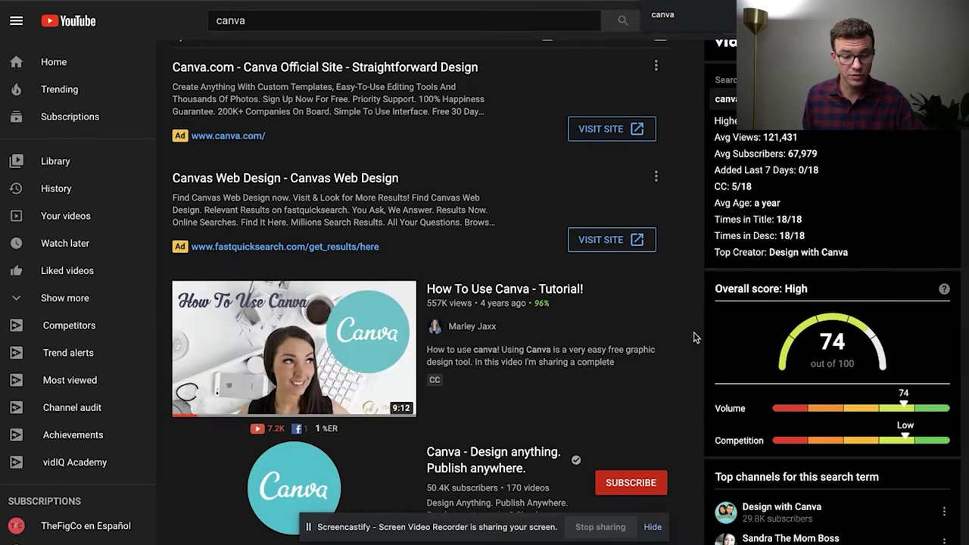
{"action": "scroll", "coordinate": [529, 291], "scroll_direction": "down", "scroll_amount": 1}
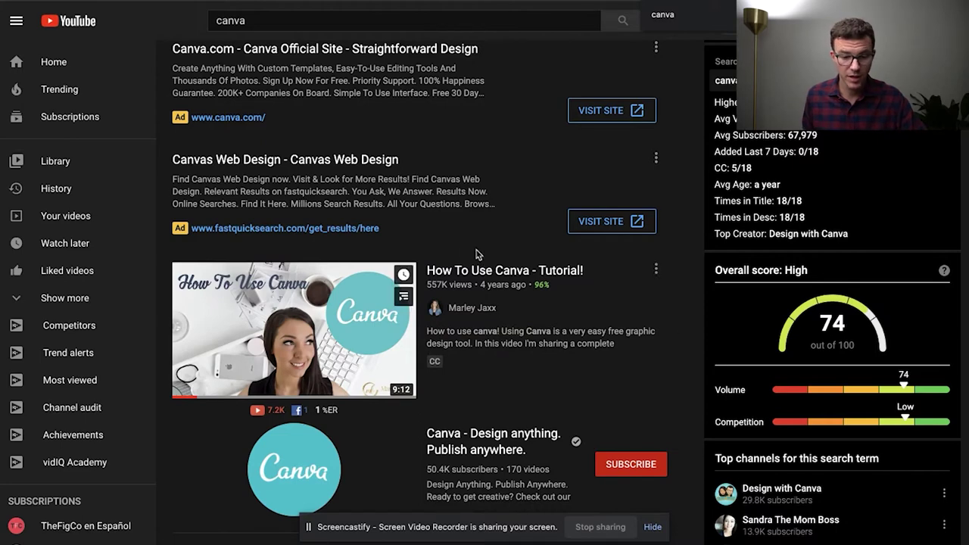
{"action": "left_click", "coordinate": [475, 273]}
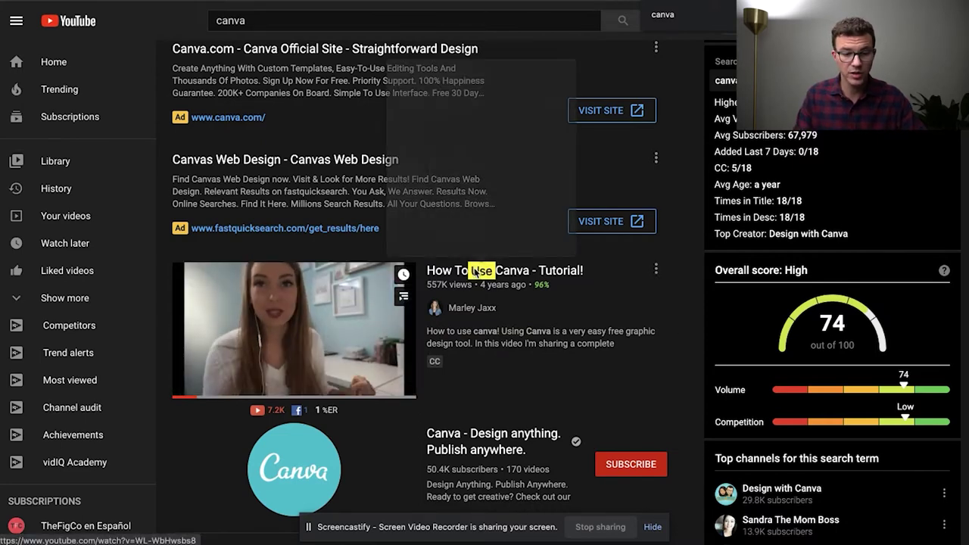
{"action": "left_click", "coordinate": [673, 308]}
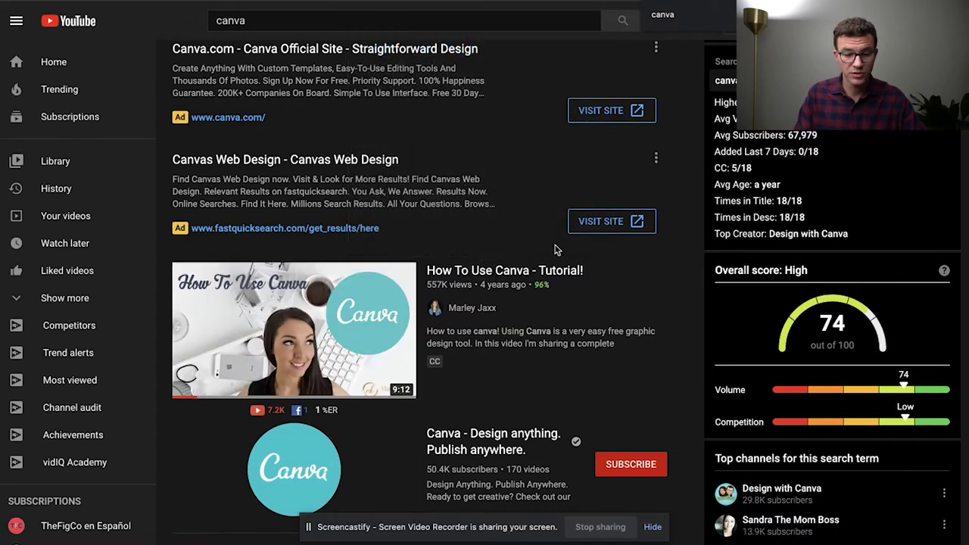
{"action": "mouse_move", "coordinate": [501, 276]}
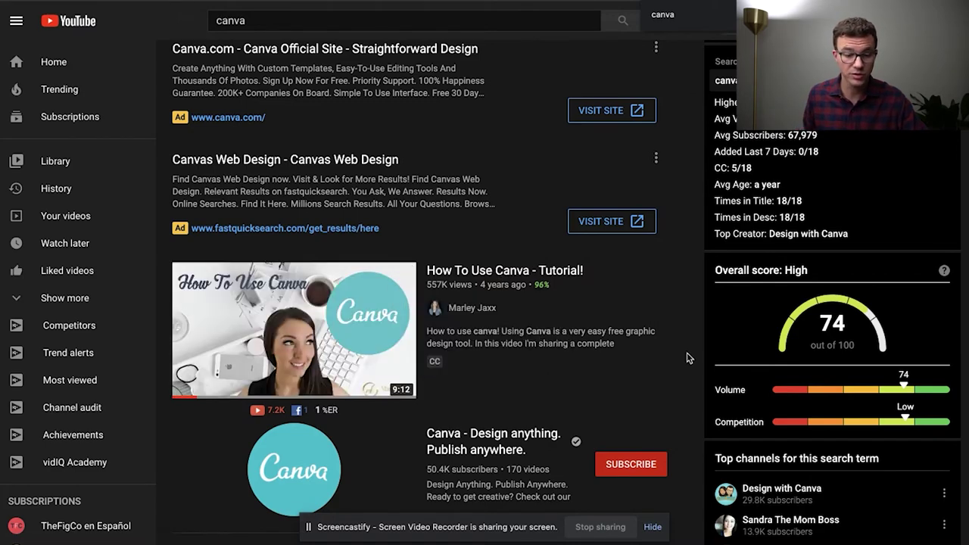
{"action": "scroll", "coordinate": [689, 358], "scroll_direction": "down", "scroll_amount": 3}
{"action": "scroll", "coordinate": [508, 325], "scroll_direction": "up", "scroll_amount": 4}
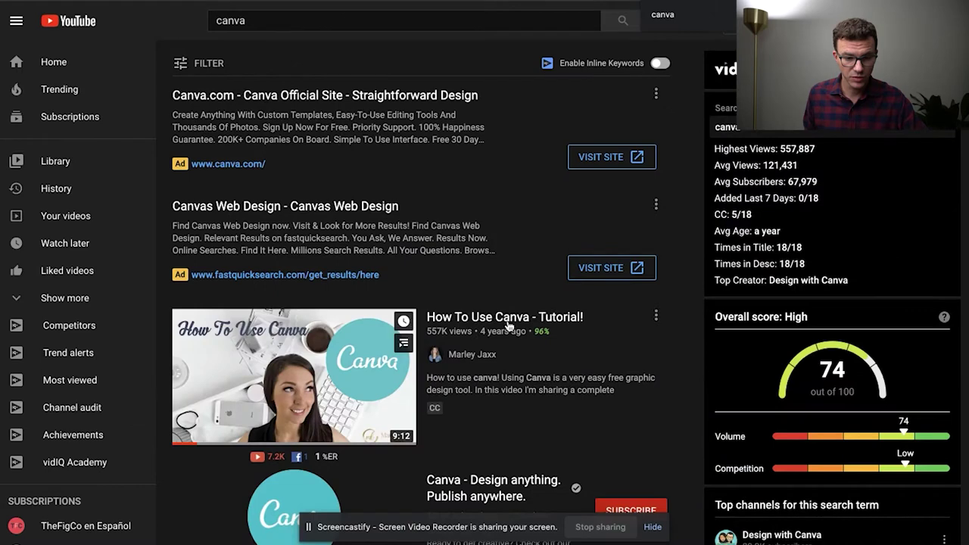
- Show the search suggestions for "canva*" without running the search
{"action": "left_click", "coordinate": [274, 20]}
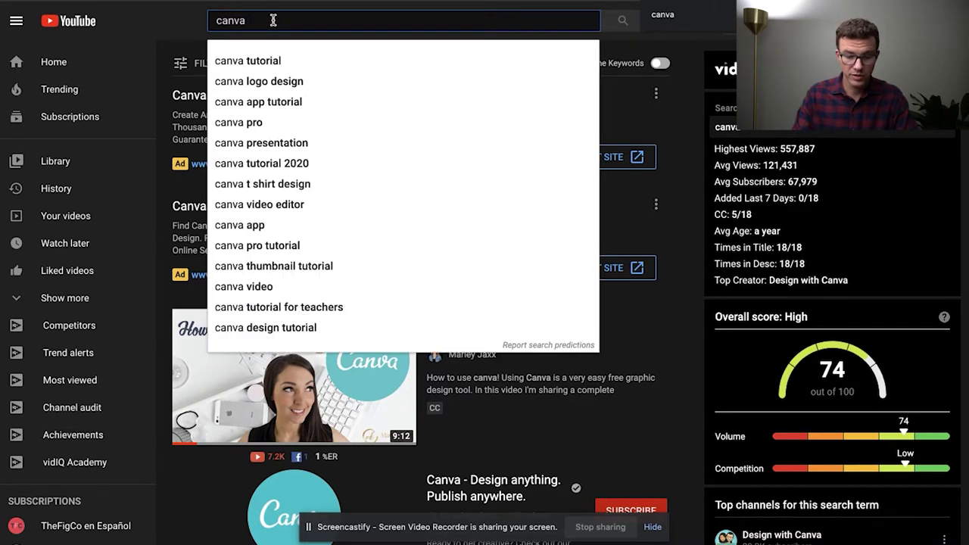
{"action": "key", "text": "BackSpace"}
{"action": "type", "text": "*"}
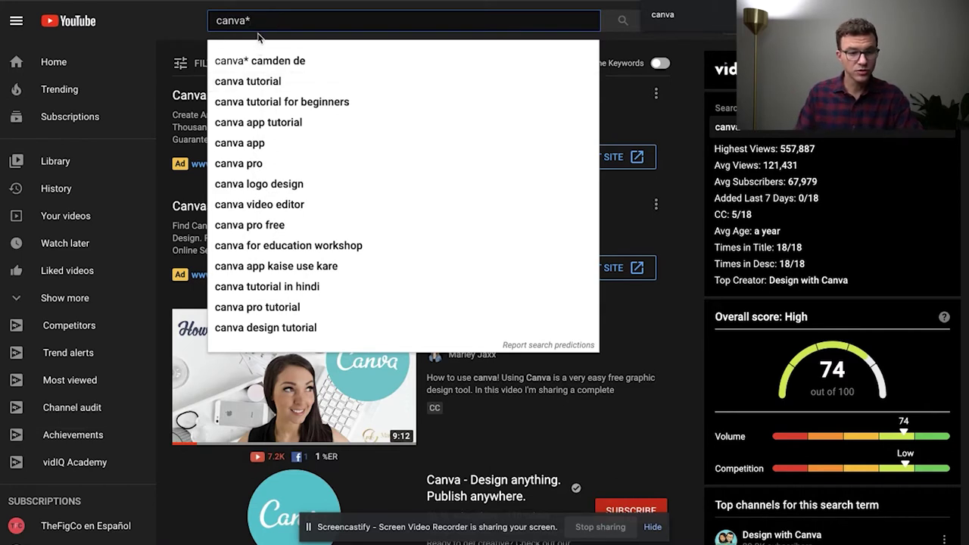
- Change the query to "* canva" to show suggestions with words before canva
{"action": "key", "text": "BackSpace"}
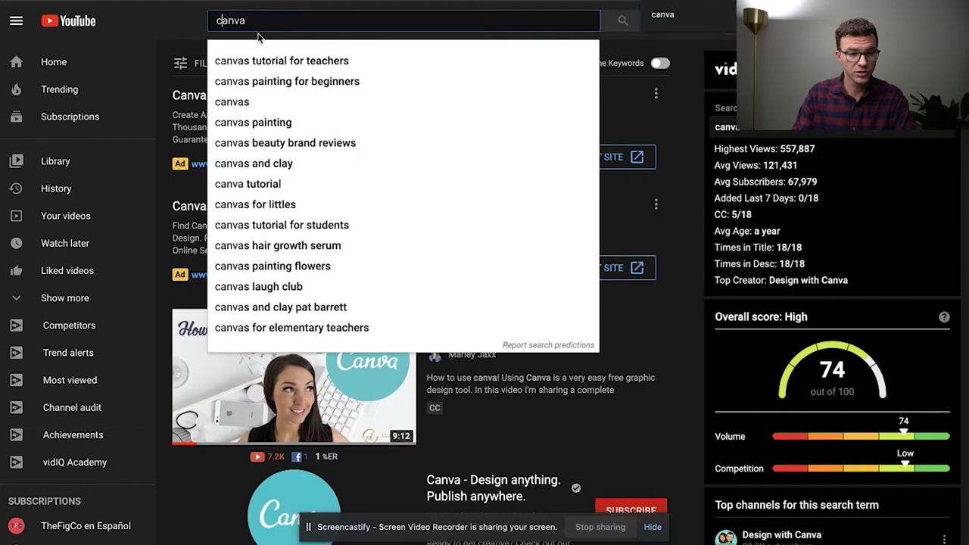
{"action": "type", "text": "+"}
{"action": "type", "text": "*"}
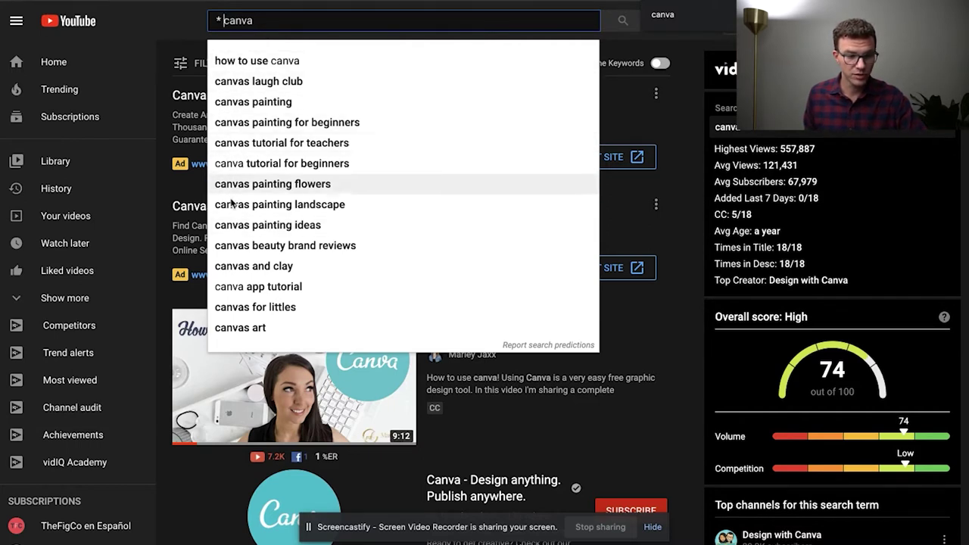
- Change the query to "canva * tutorial" to show suggestions that fill in the middle word
{"action": "left_click", "coordinate": [222, 15]}
{"action": "key", "text": "BackSpace"}
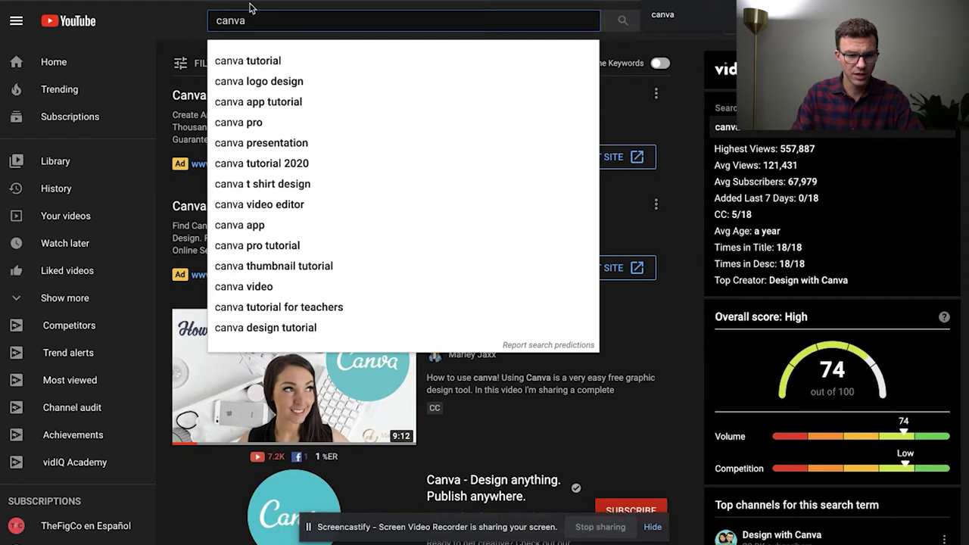
{"action": "type", "text": "tutorial"}
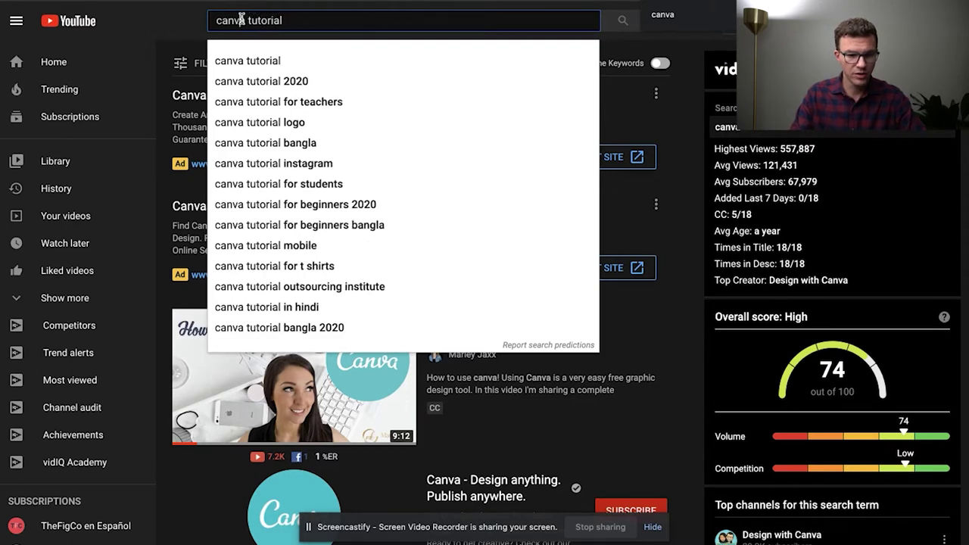
{"action": "left_click", "coordinate": [242, 19]}
{"action": "type", "text": "*"}
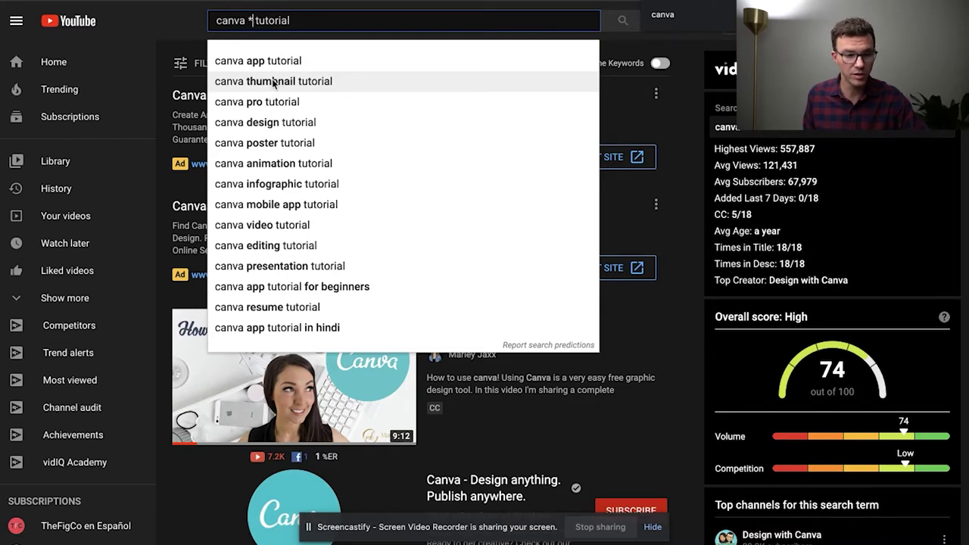
- Remove the asterisk from the query and search for "canva tutorial"
{"action": "key", "text": "BackSpace"}
{"action": "key", "text": "BackSpace"}
{"action": "key", "text": "Return"}
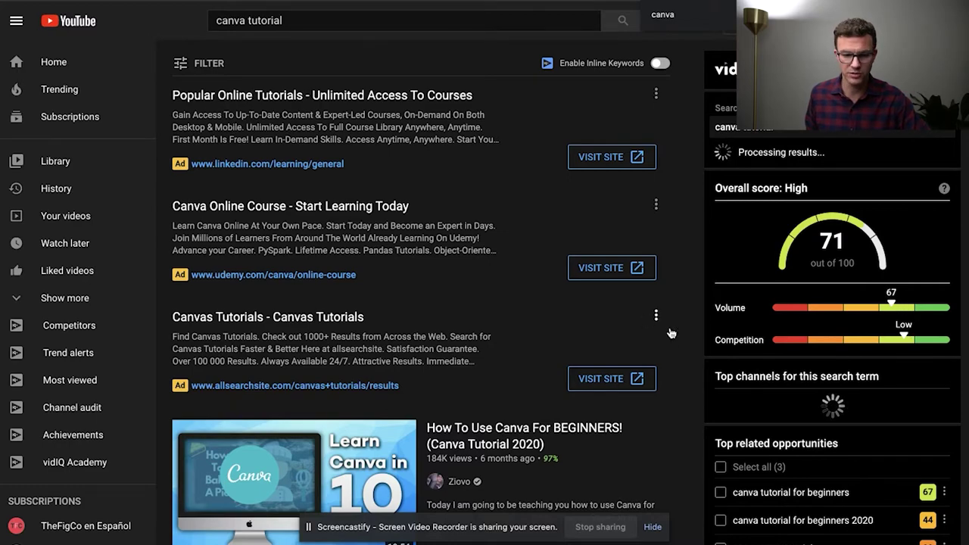
- Review the results for "canva tutorial", open the "How To Use Canva - Tutorial!" video and pause it
{"action": "scroll", "coordinate": [681, 340], "scroll_direction": "down", "scroll_amount": 4}
{"action": "mouse_move", "coordinate": [623, 242]}
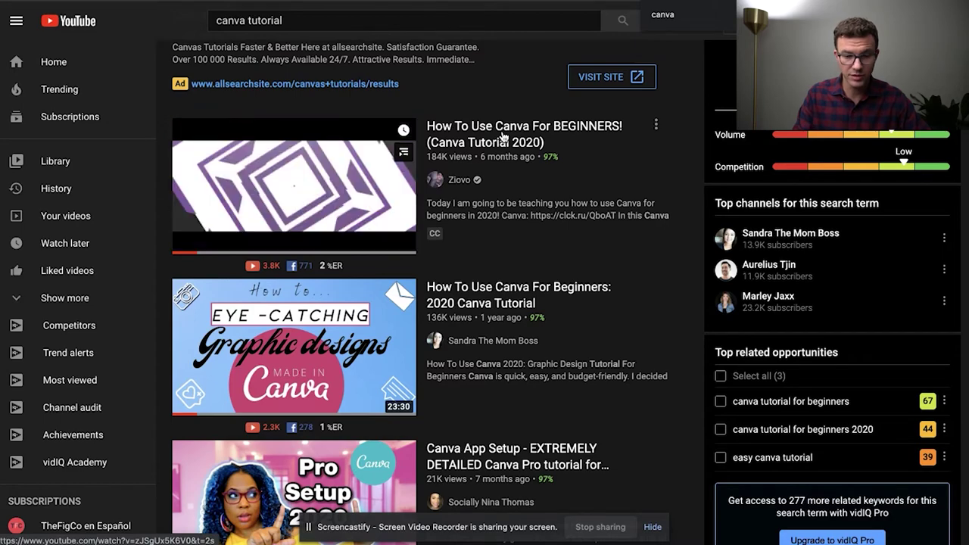
{"action": "scroll", "coordinate": [640, 325], "scroll_direction": "down", "scroll_amount": 3}
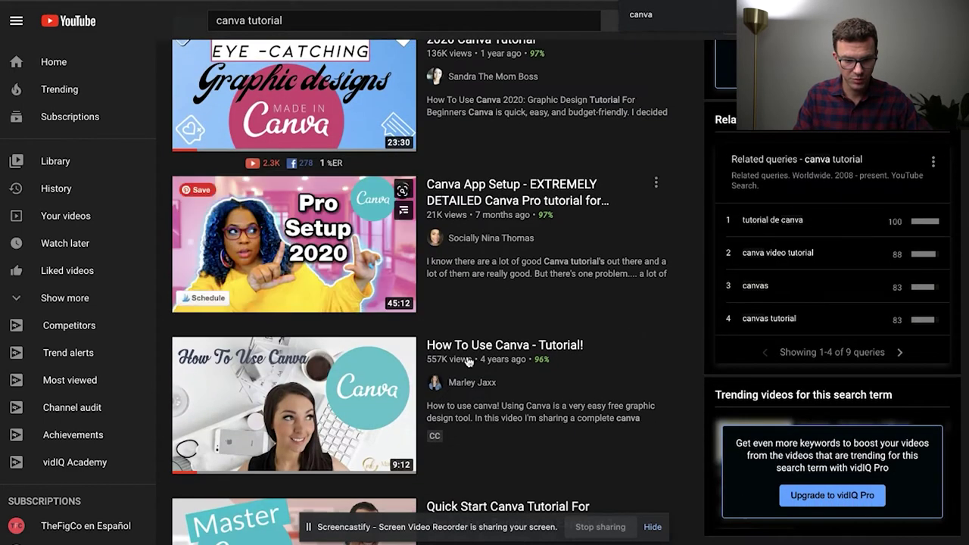
{"action": "scroll", "coordinate": [496, 360], "scroll_direction": "down", "scroll_amount": 2}
{"action": "scroll", "coordinate": [496, 361], "scroll_direction": "up", "scroll_amount": 8}
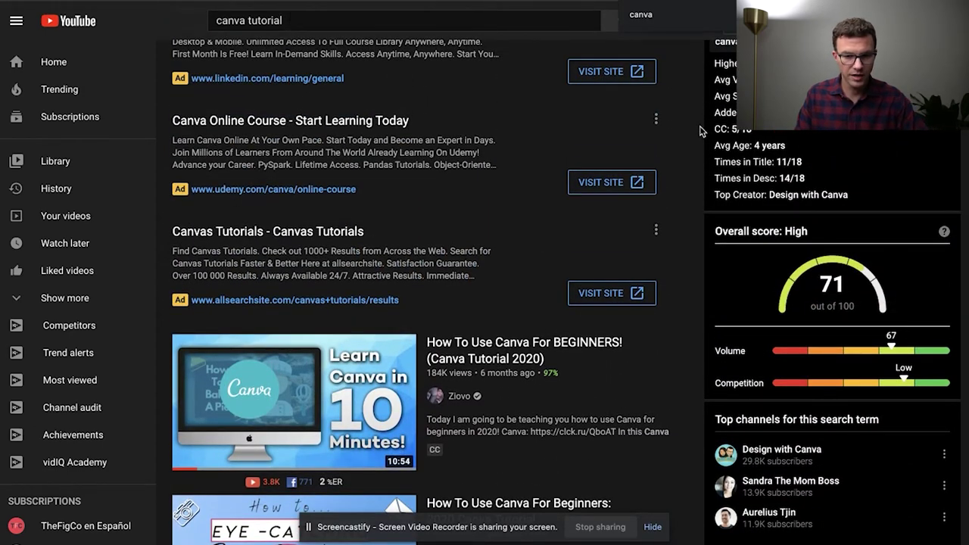
{"action": "scroll", "coordinate": [700, 131], "scroll_direction": "up", "scroll_amount": 3}
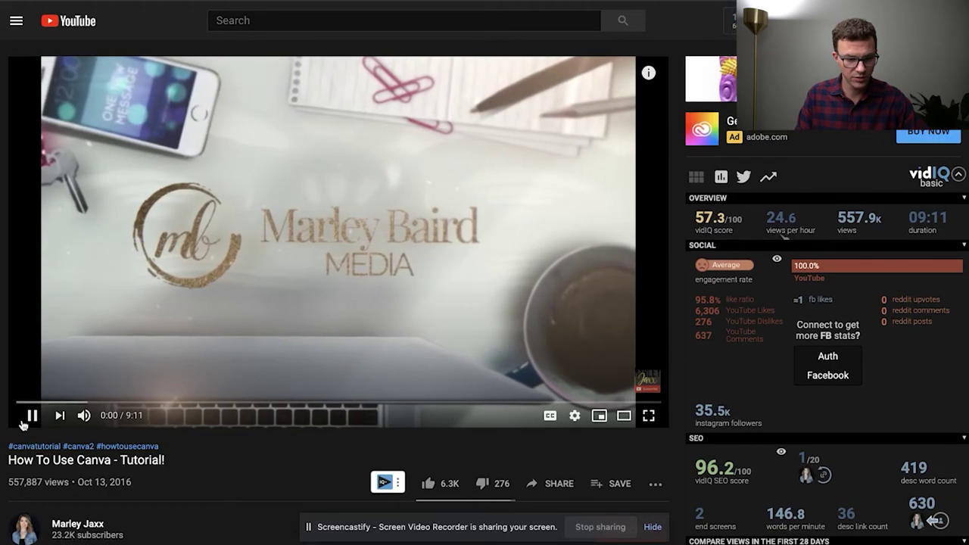
{"action": "left_click", "coordinate": [30, 416]}
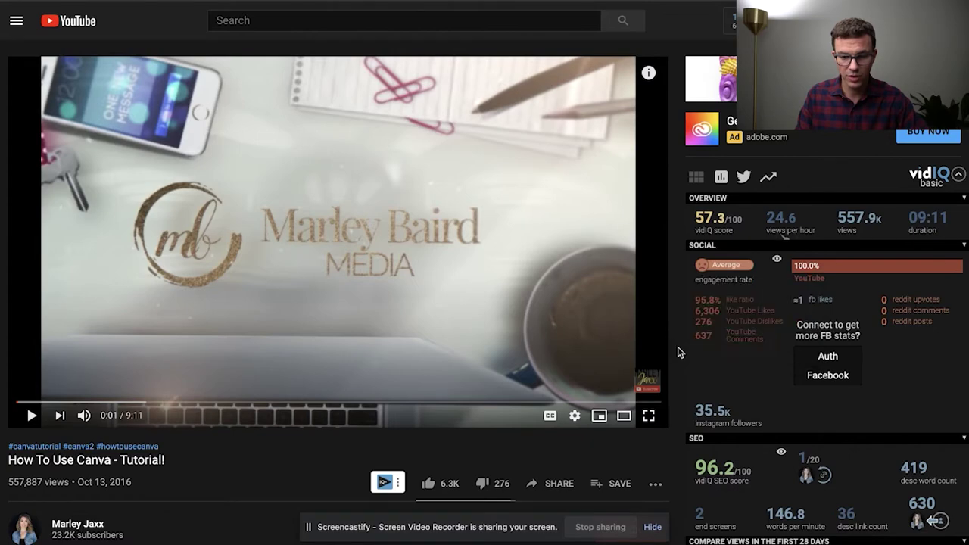
- Examine the video's vidIQ statistics and its full list of video tags with their search rankings
{"action": "scroll", "coordinate": [679, 352], "scroll_direction": "down", "scroll_amount": 5}
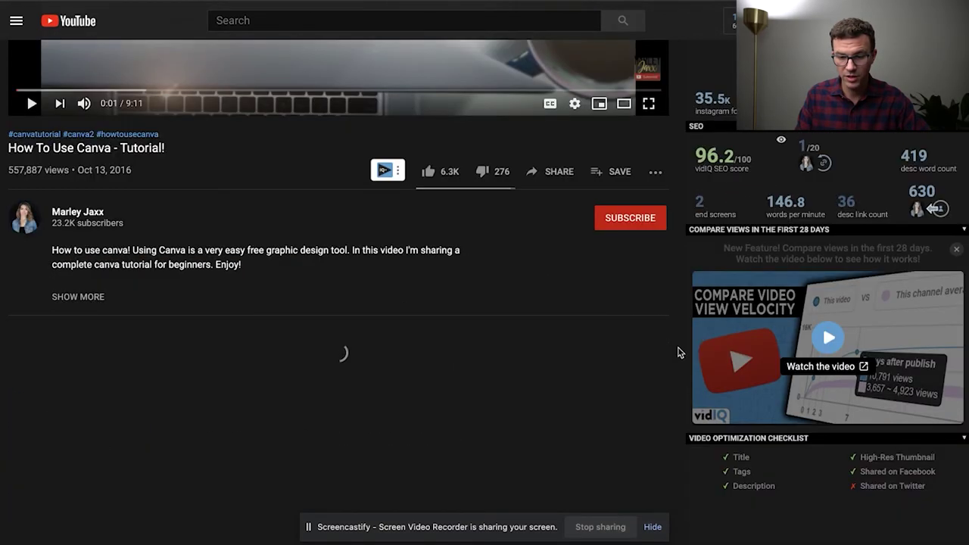
{"action": "scroll", "coordinate": [679, 352], "scroll_direction": "down", "scroll_amount": 5}
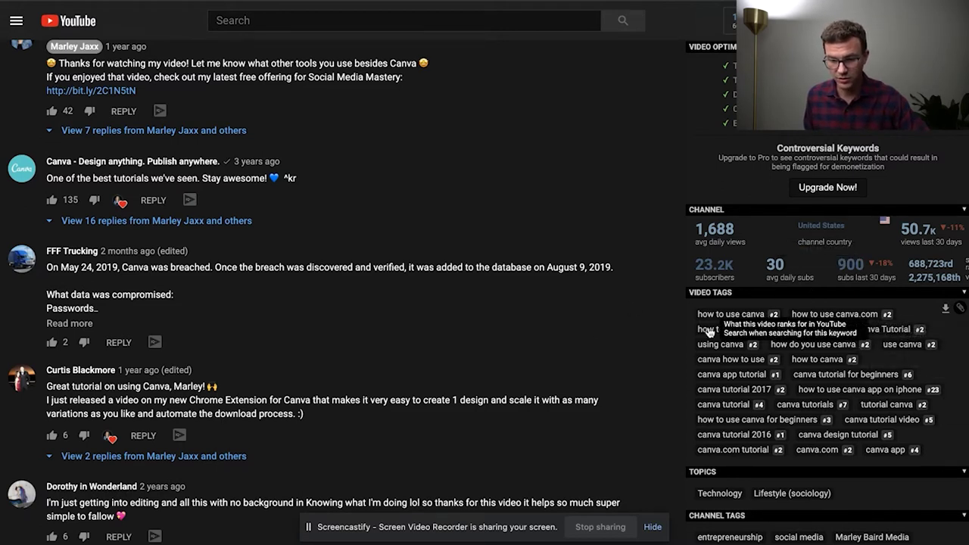
{"action": "left_click_drag", "start_coordinate": [694, 314], "coordinate": [935, 448]}
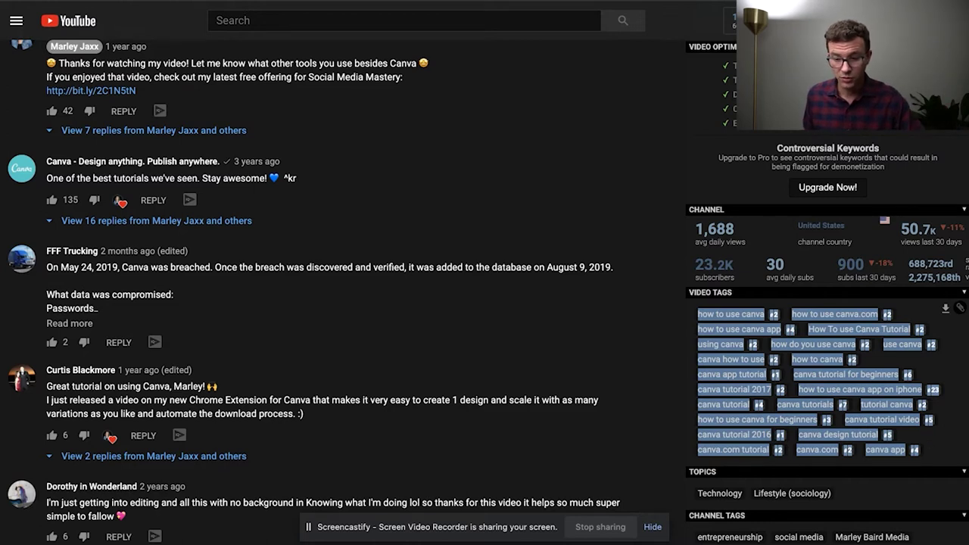
{"action": "mouse_move", "coordinate": [784, 534]}
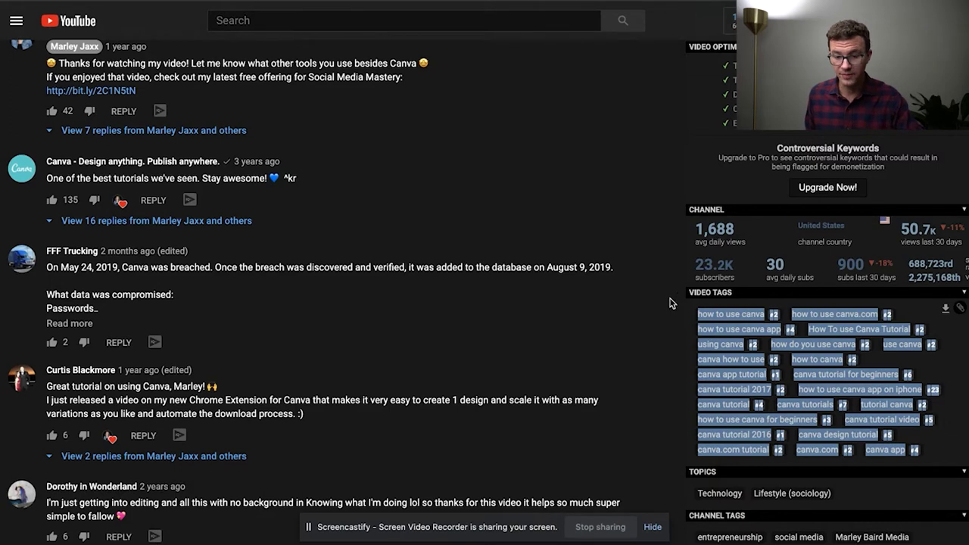
{"action": "left_click", "coordinate": [681, 319]}
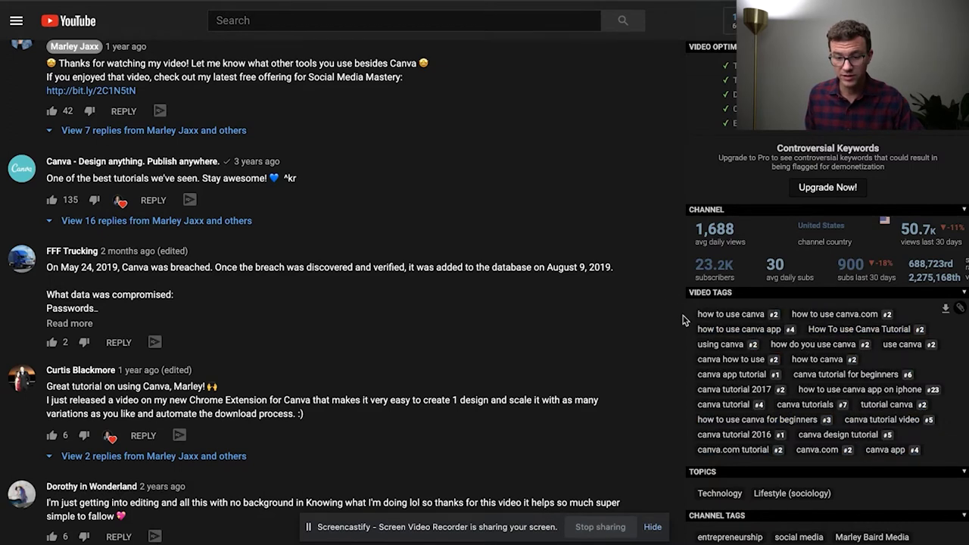
- Copy the video tag "how to use canva" and search YouTube for it in place of "canva tutorial"
{"action": "left_click_drag", "start_coordinate": [695, 319], "coordinate": [764, 321]}
{"action": "key", "text": "ctrl+c"}
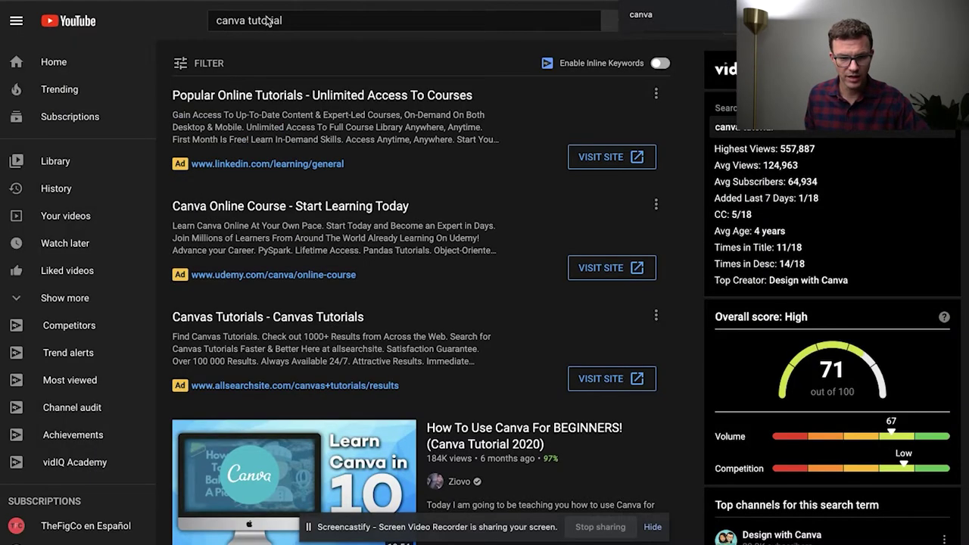
{"action": "triple_click", "coordinate": [267, 21]}
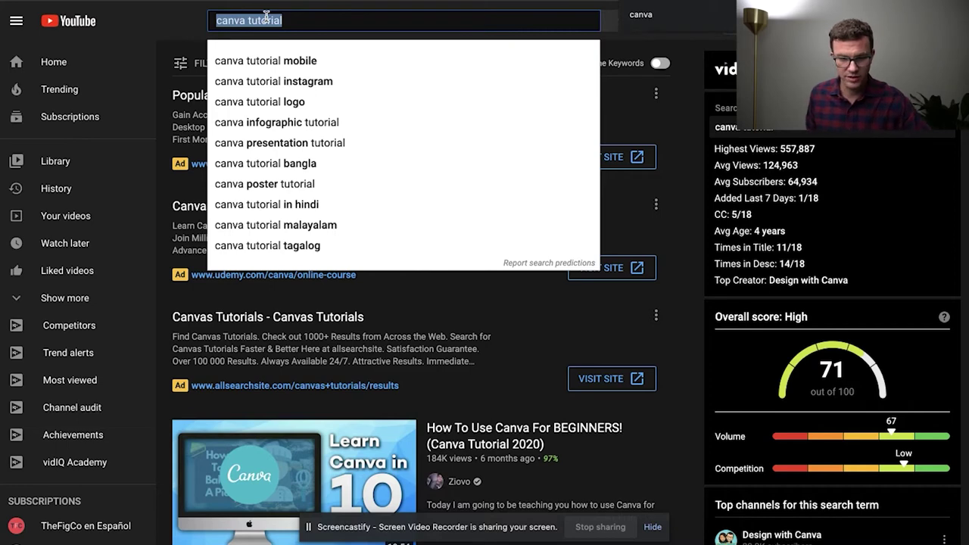
{"action": "key", "text": "ctrl+v"}
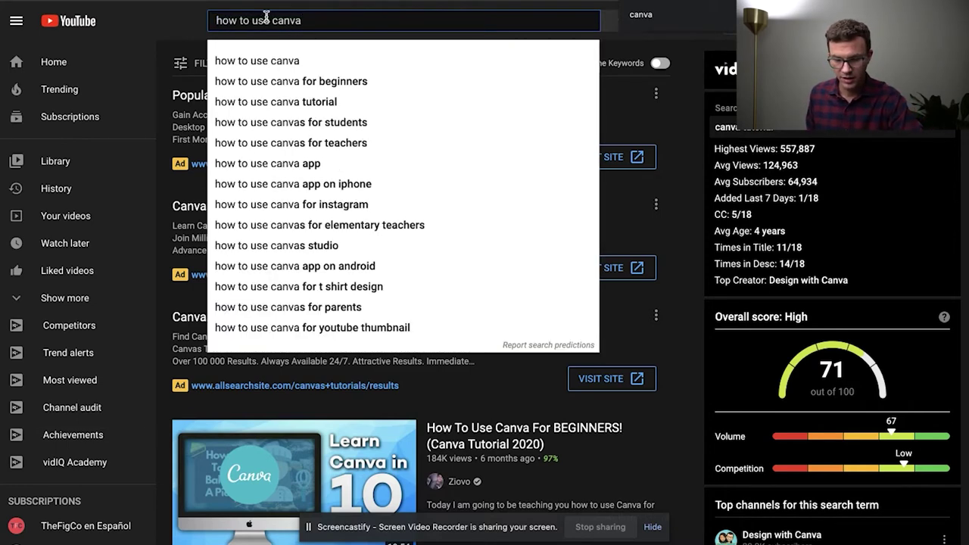
{"action": "key", "text": "Return"}
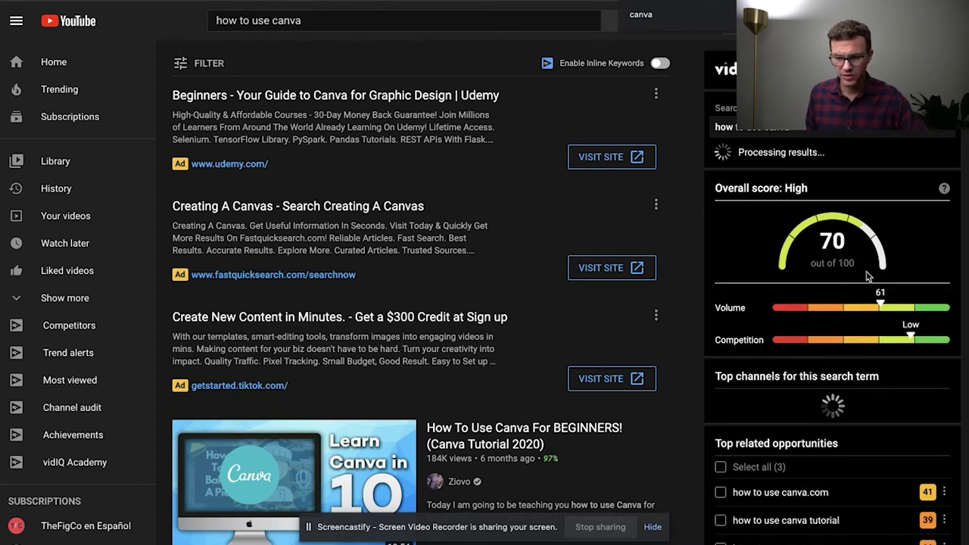
- Return to the "How To Use Canva For BEGINNERS! (Canva Tutorial 2020)" video and examine its title, vidIQ statistics, description and optimization checklist
{"action": "left_click", "coordinate": [7, 0]}
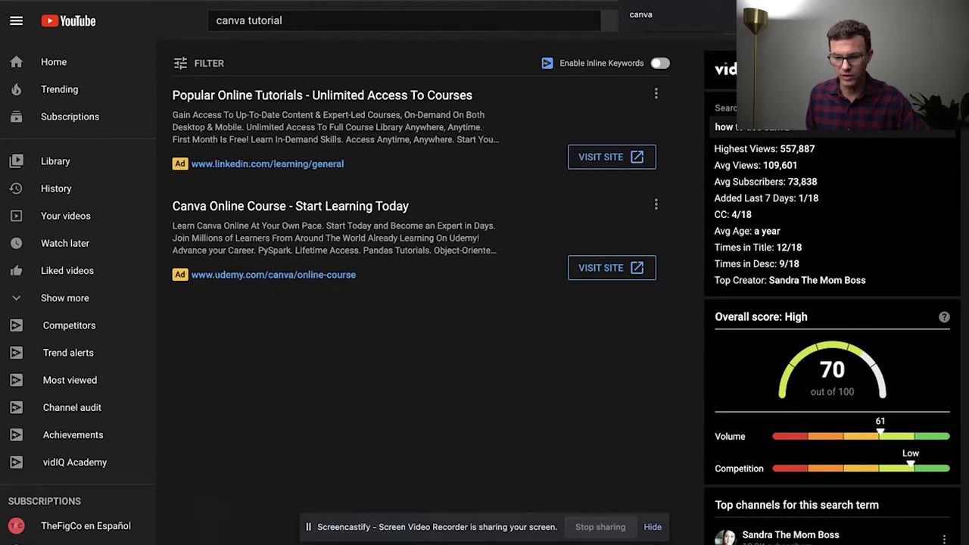
{"action": "left_click", "coordinate": [7, 0]}
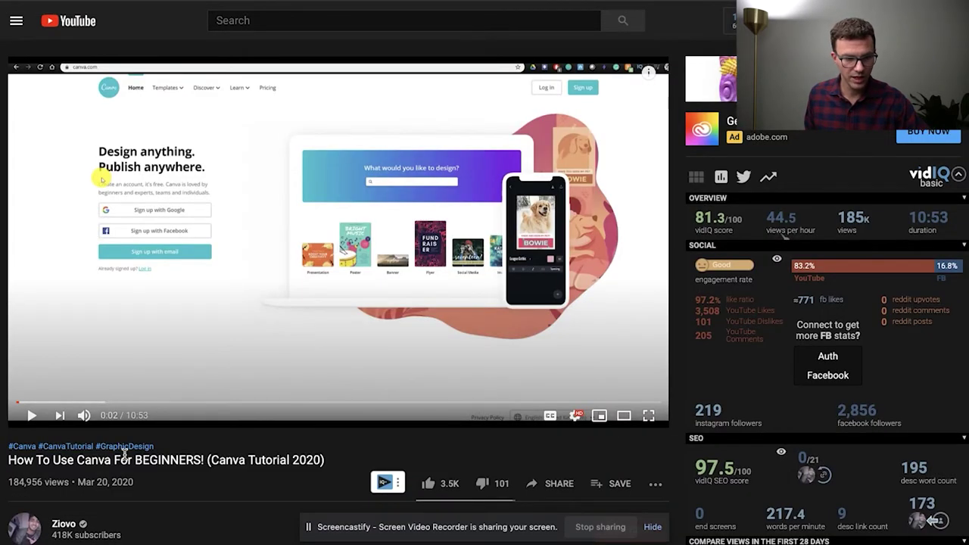
{"action": "left_click_drag", "start_coordinate": [133, 456], "coordinate": [200, 456]}
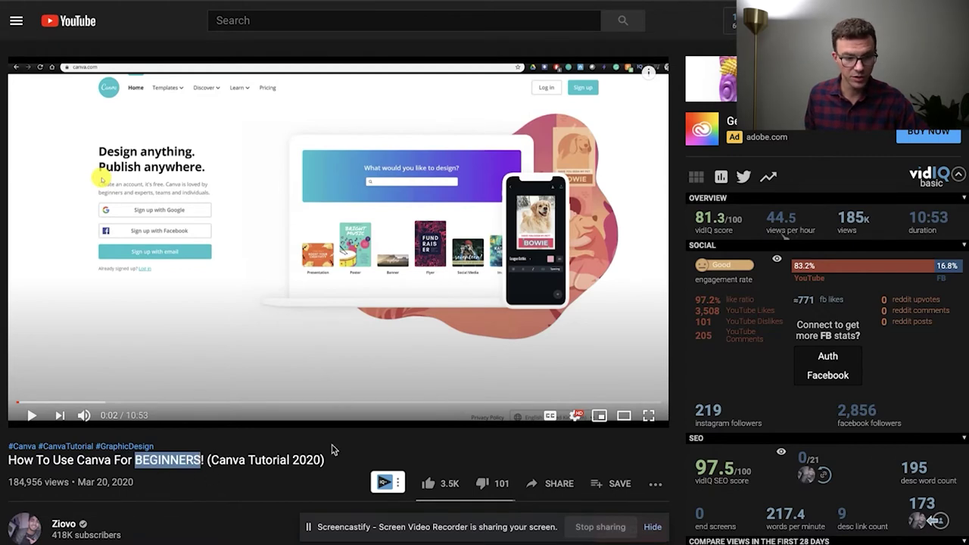
{"action": "scroll", "coordinate": [683, 428], "scroll_direction": "down", "scroll_amount": 3}
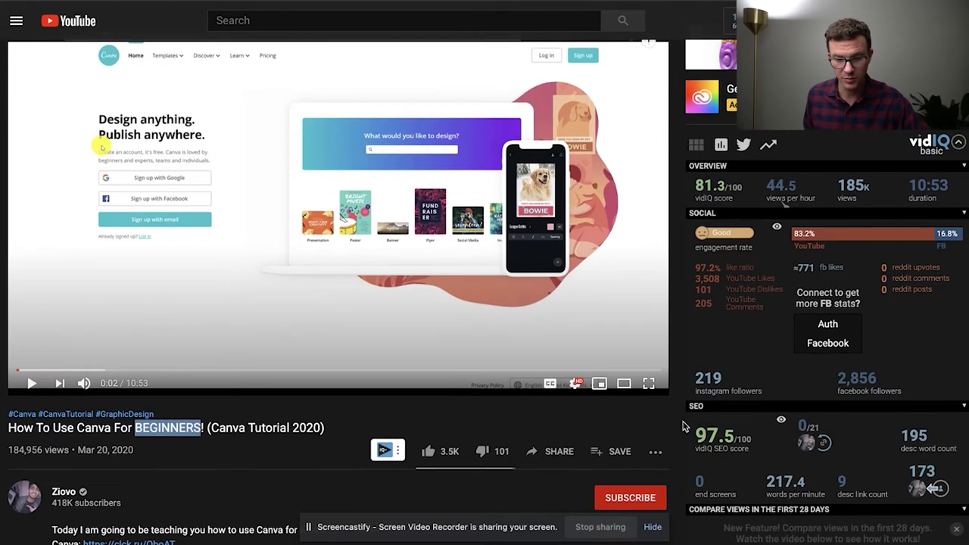
{"action": "scroll", "coordinate": [683, 429], "scroll_direction": "down", "scroll_amount": 8}
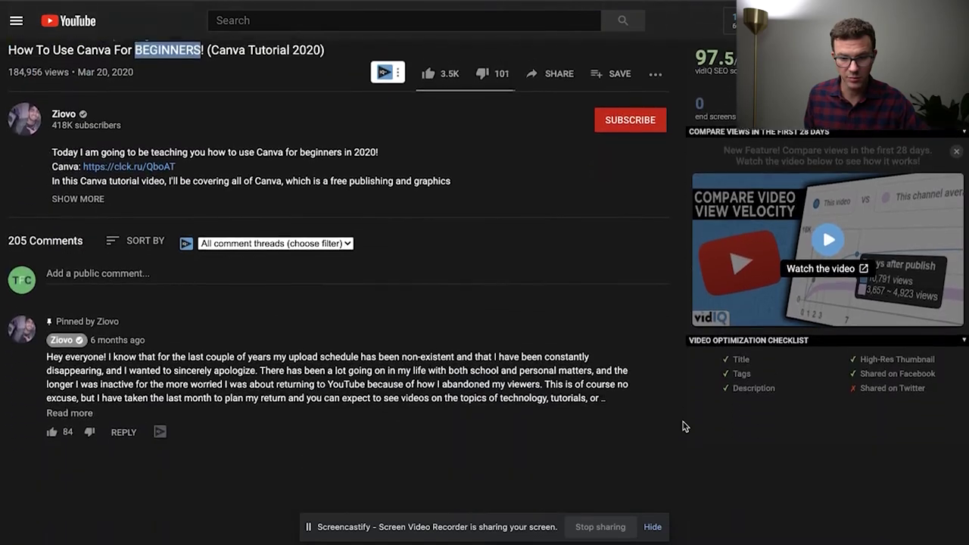
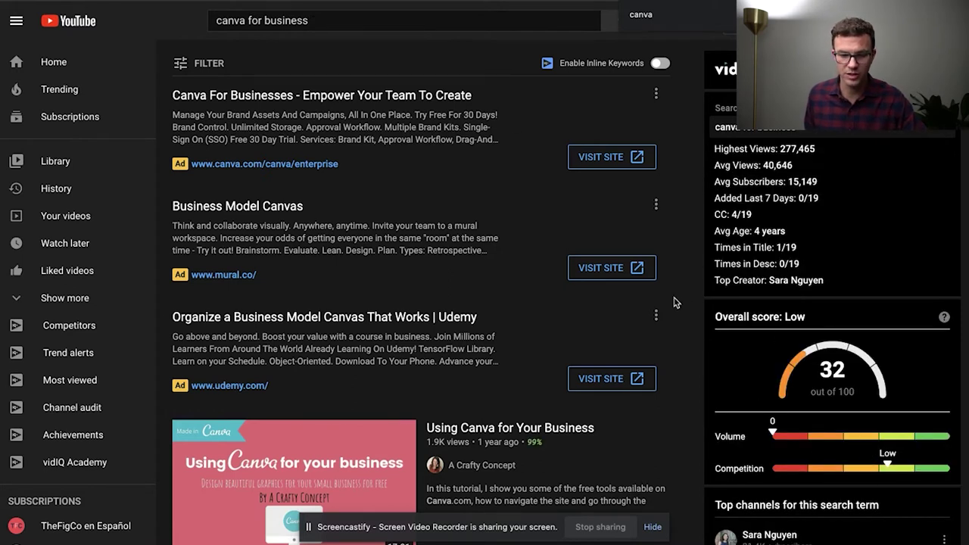
- Replace the "canva for business" query with "keto diet" and search YouTube for it
{"action": "left_click", "coordinate": [300, 14]}
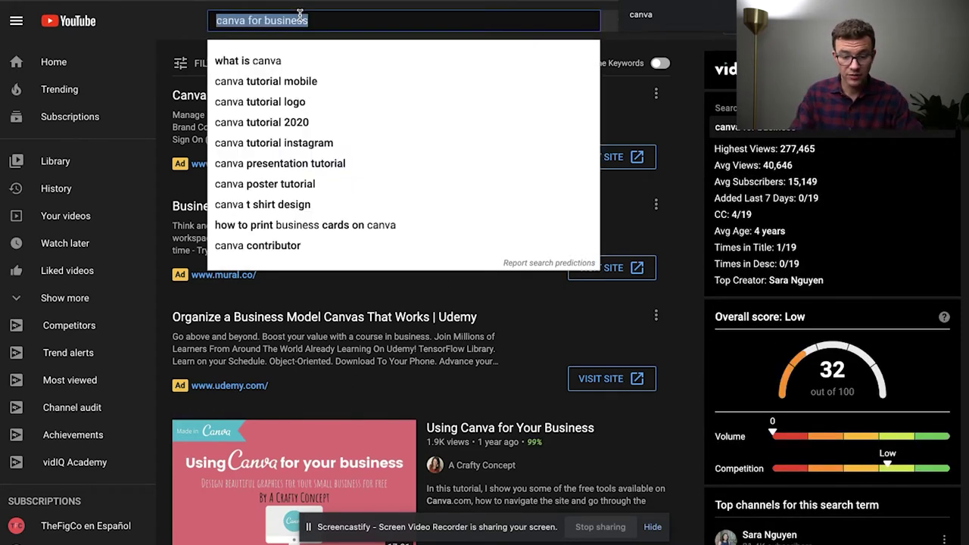
{"action": "type", "text": "keto diet"}
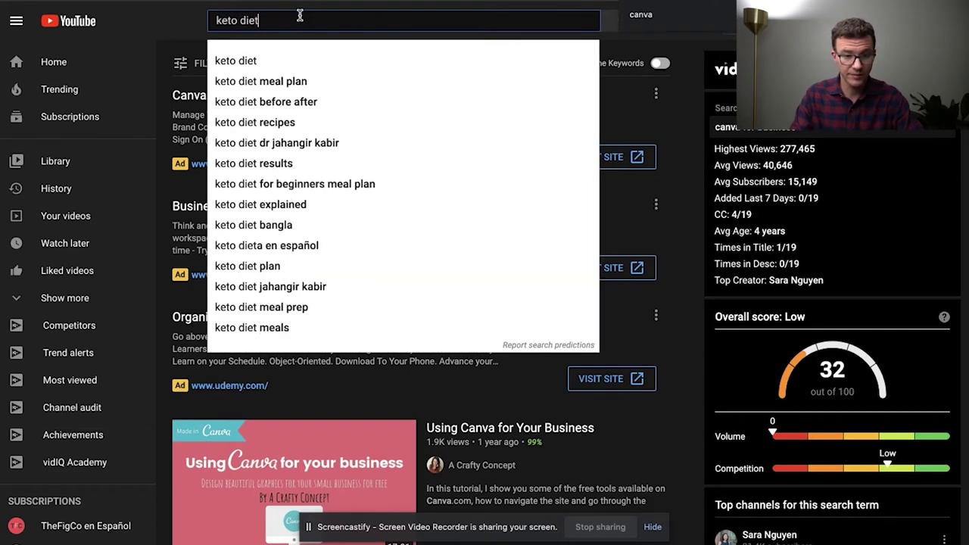
{"action": "key", "text": "Return"}
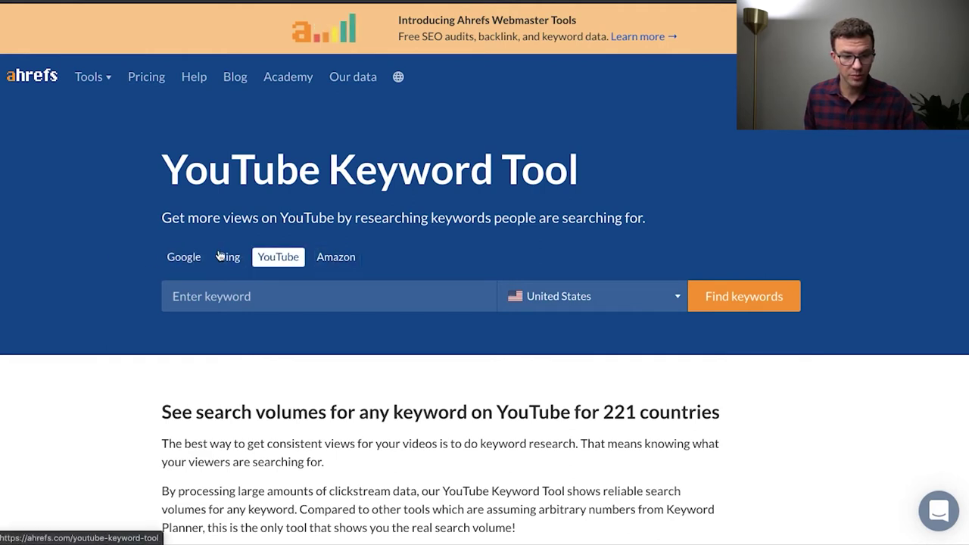
- Find YouTube keyword ideas for "canva" in the United States with the Ahrefs YouTube Keyword Tool
{"action": "type", "text": "canva"}
{"action": "key", "text": "BackSpace"}
{"action": "key", "text": "BackSpace"}
{"action": "type", "text": "nva"}
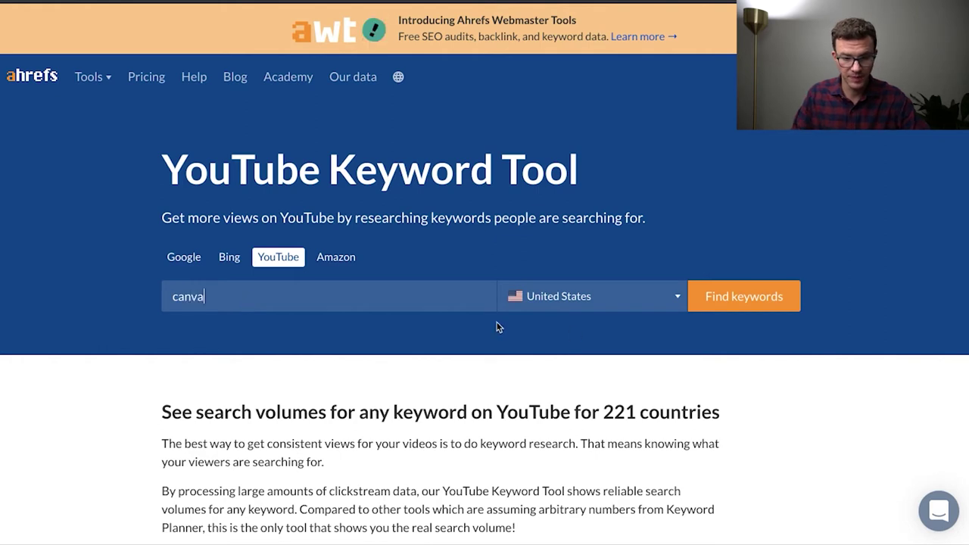
{"action": "left_click", "coordinate": [753, 307]}
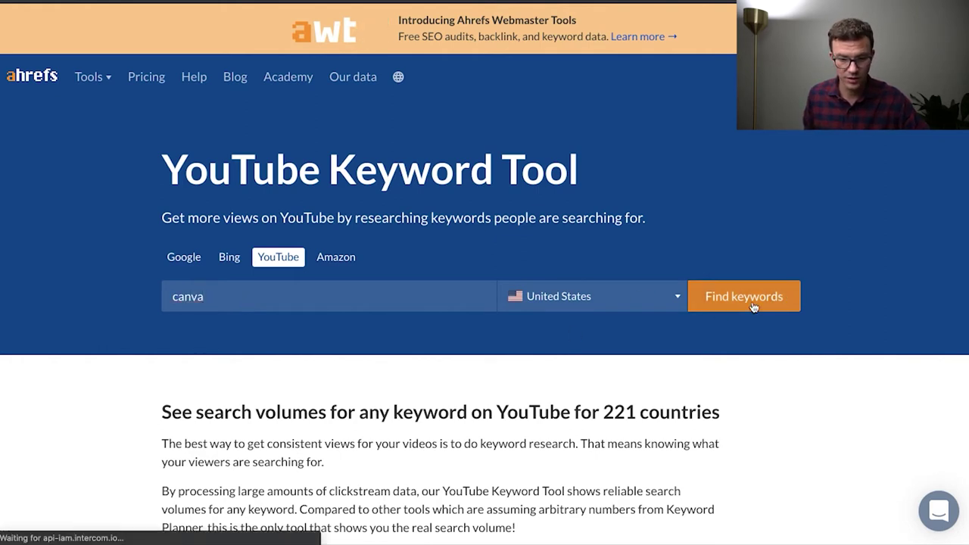
{"action": "left_click", "coordinate": [617, 252]}
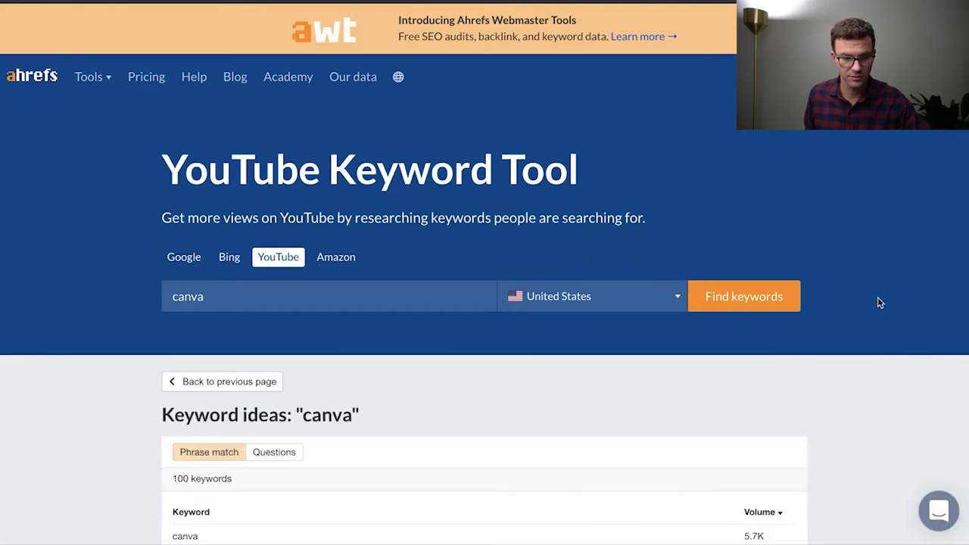
- Examine the phrase-match keyword ideas and compare the search volumes of "canva" and "how to use canva for beginners"
{"action": "scroll", "coordinate": [878, 301], "scroll_direction": "down", "scroll_amount": 1}
{"action": "scroll", "coordinate": [878, 301], "scroll_direction": "down", "scroll_amount": 2}
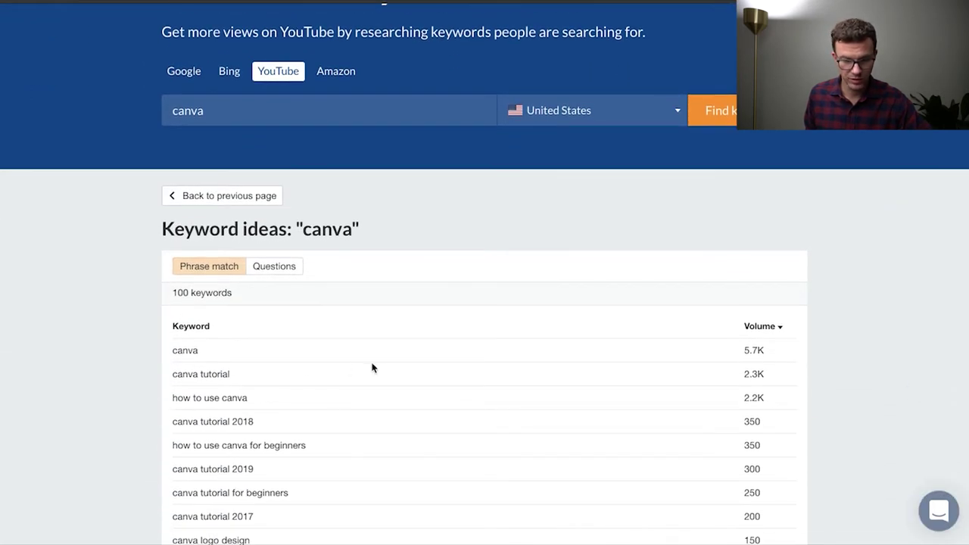
{"action": "left_click_drag", "start_coordinate": [739, 355], "coordinate": [764, 357]}
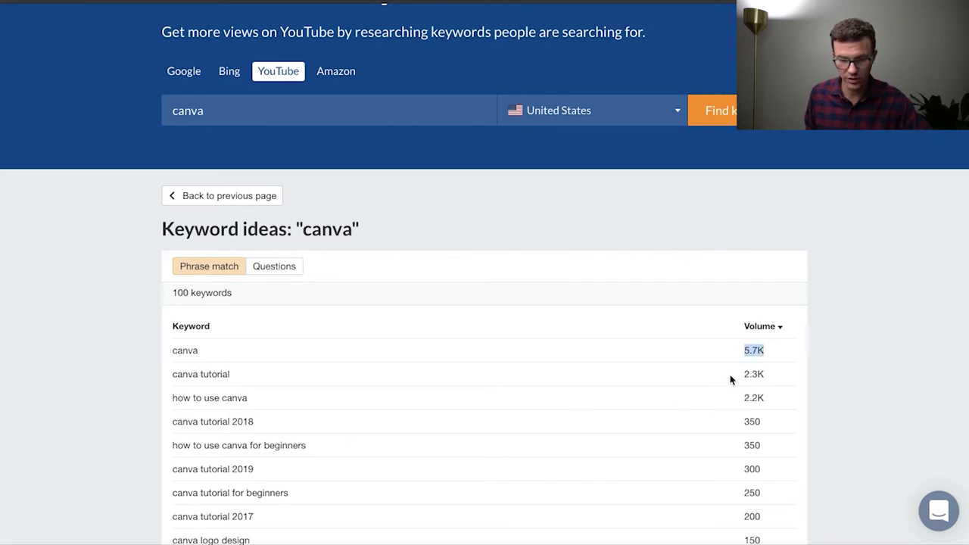
{"action": "scroll", "coordinate": [311, 437], "scroll_direction": "down", "scroll_amount": 1}
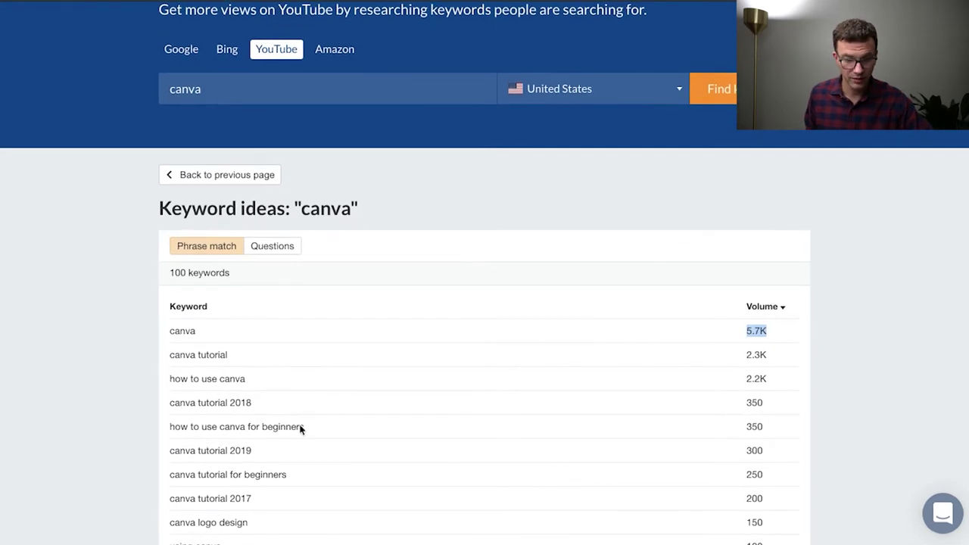
{"action": "left_click_drag", "start_coordinate": [264, 424], "coordinate": [314, 430]}
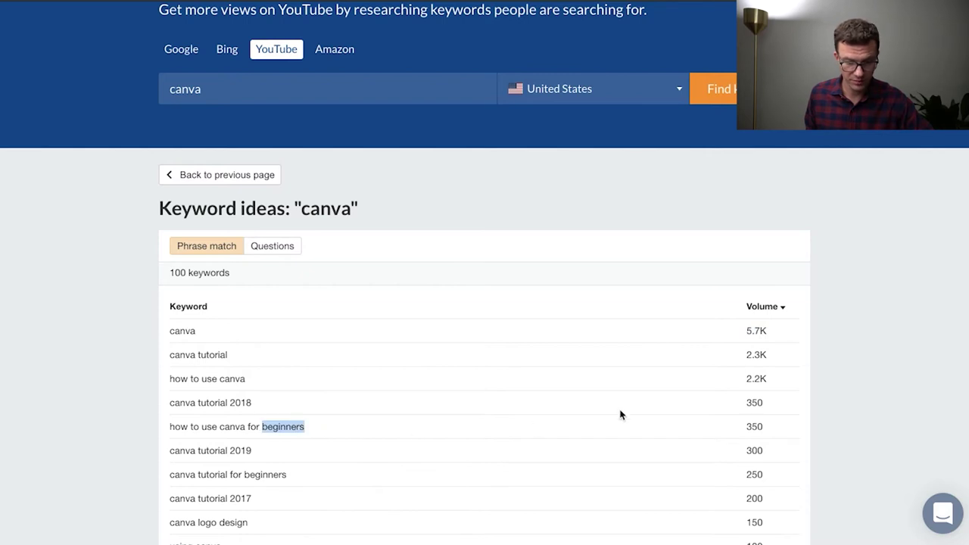
{"action": "left_click_drag", "start_coordinate": [741, 427], "coordinate": [764, 429]}
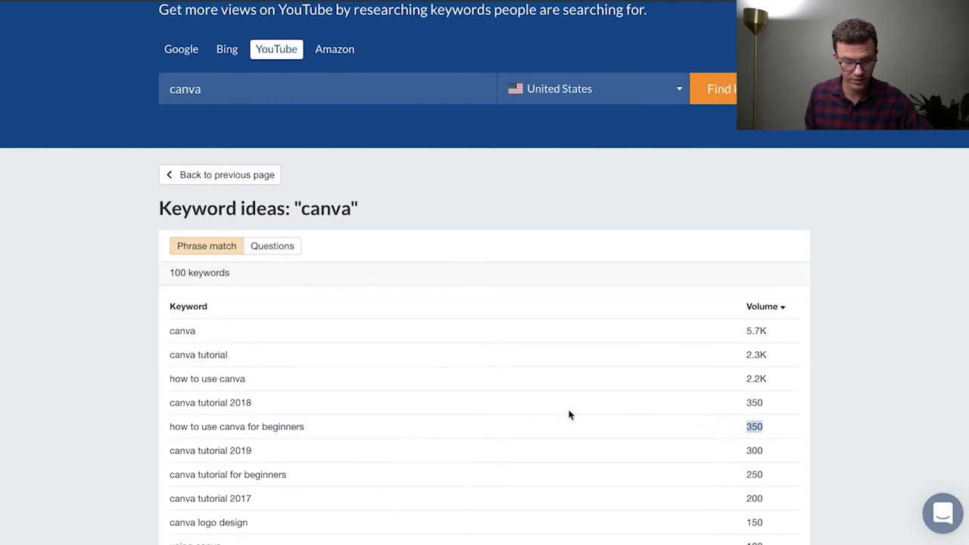
{"action": "scroll", "coordinate": [434, 432], "scroll_direction": "down", "scroll_amount": 1}
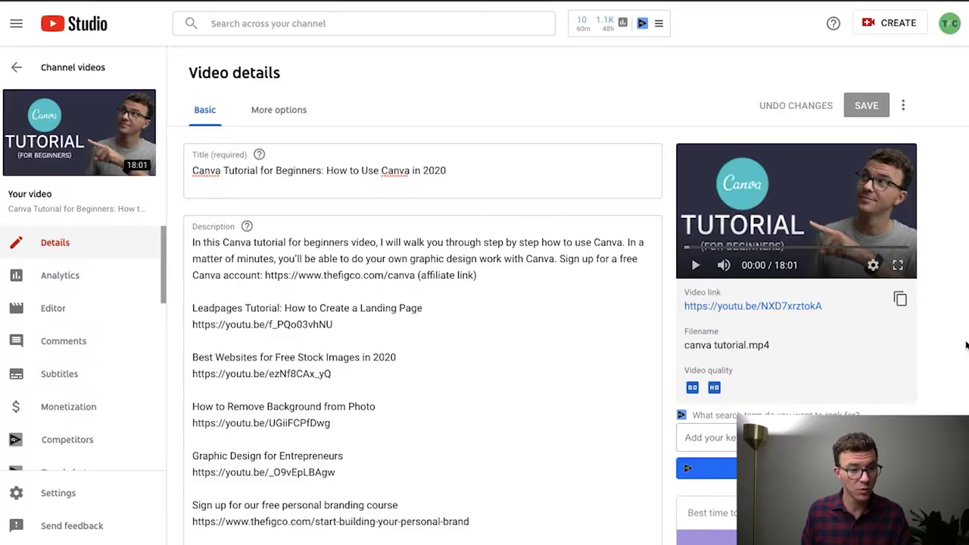
- Review the title, description, thumbnail and tags of the Canva Tutorial for Beginners video in YouTube Studio
{"action": "left_click", "coordinate": [458, 172]}
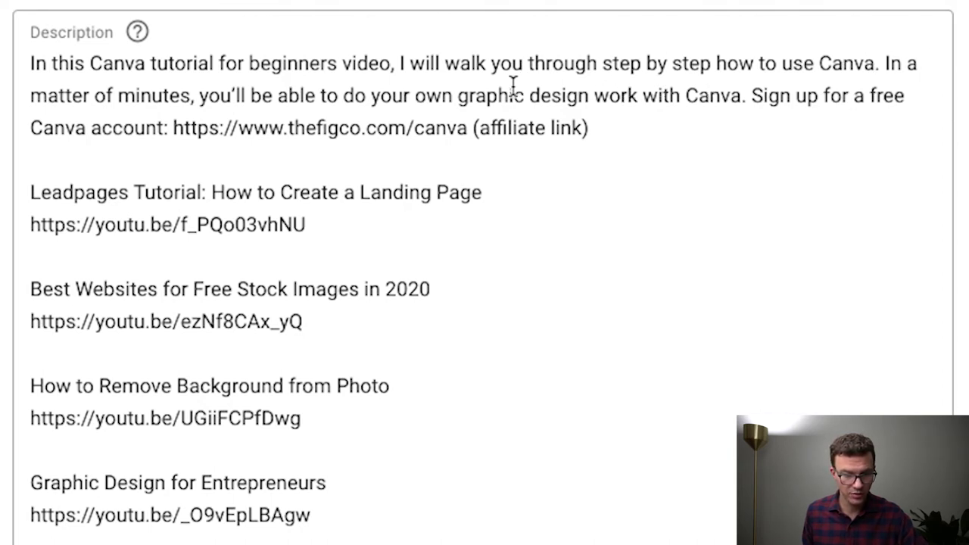
{"action": "scroll", "coordinate": [440, 81], "scroll_direction": "down", "scroll_amount": 1}
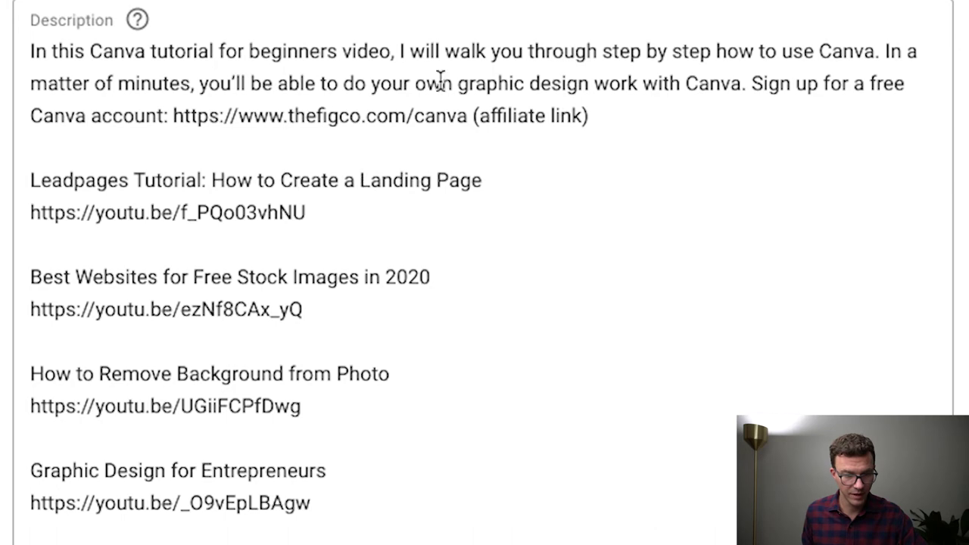
{"action": "scroll", "coordinate": [502, 275], "scroll_direction": "down", "scroll_amount": 6}
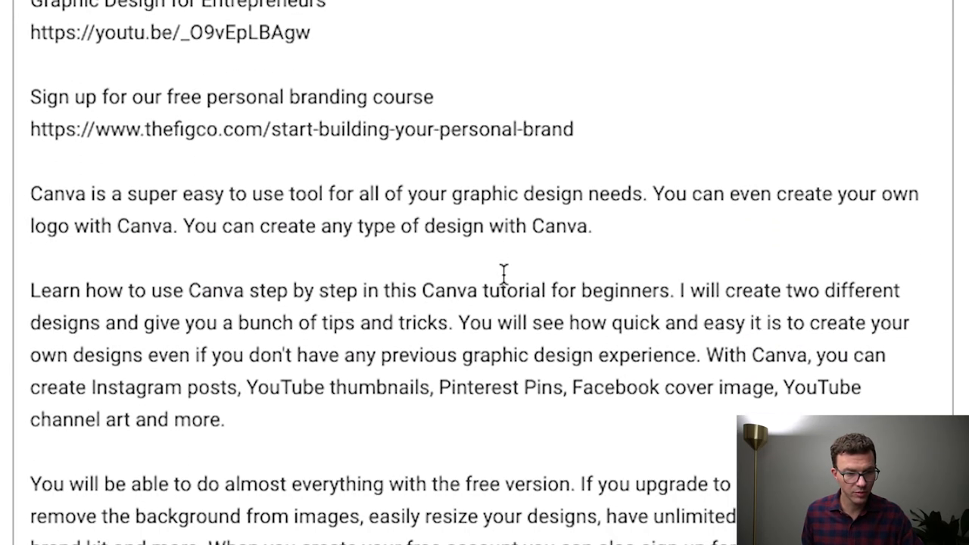
{"action": "scroll", "coordinate": [503, 273], "scroll_direction": "down", "scroll_amount": 2}
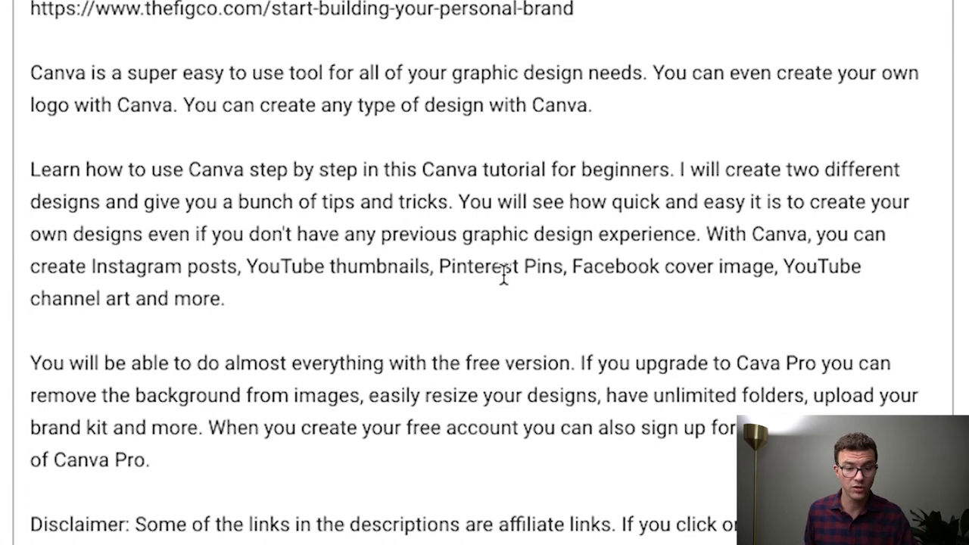
{"action": "scroll", "coordinate": [503, 276], "scroll_direction": "down", "scroll_amount": 1}
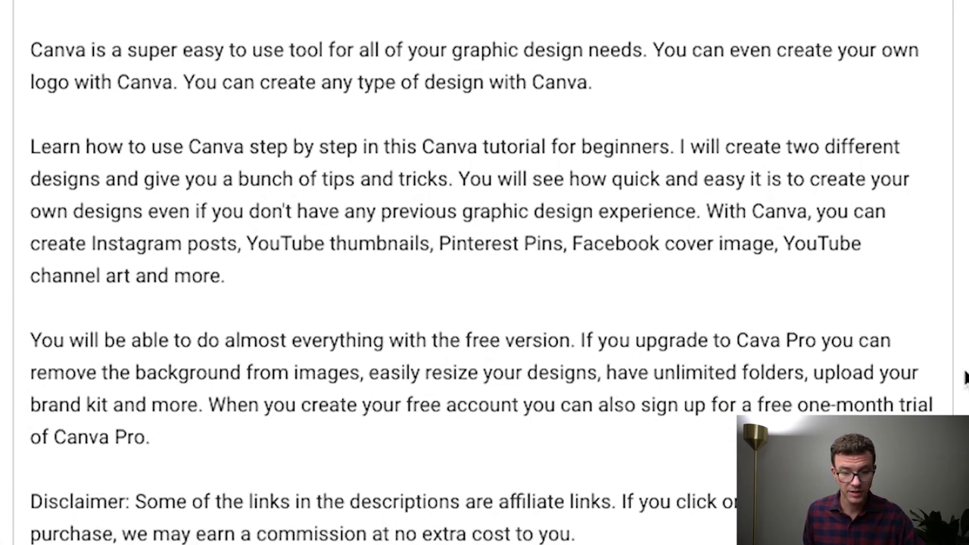
{"action": "scroll", "coordinate": [483, 272], "scroll_direction": "down", "scroll_amount": 10}
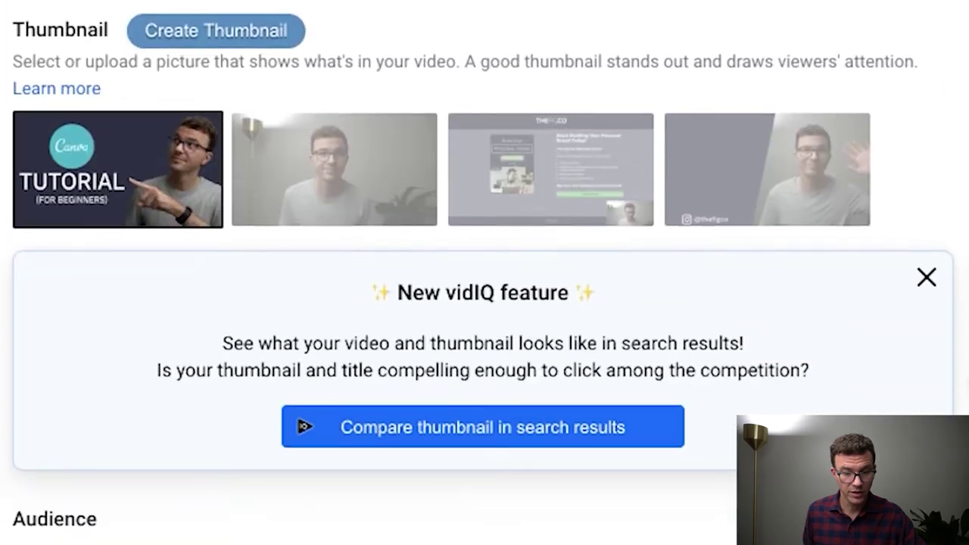
{"action": "scroll", "coordinate": [484, 272], "scroll_direction": "down", "scroll_amount": 5}
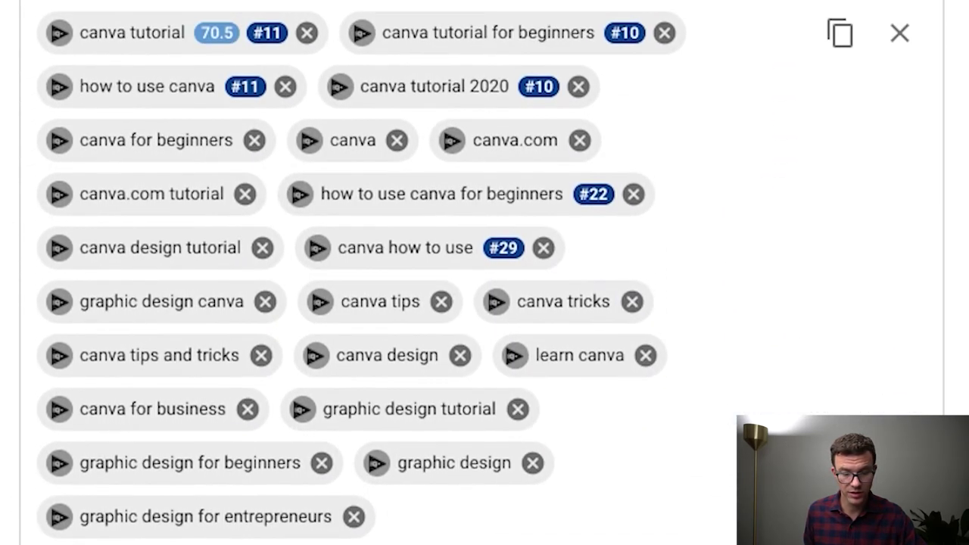